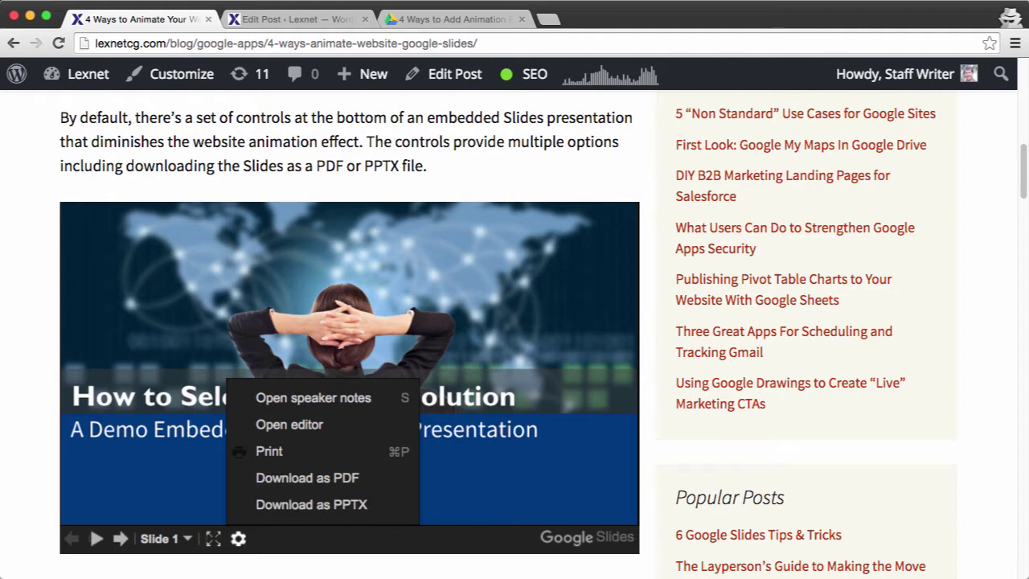
Scroll down to the looping slideshow's embed code and highlight its iframe code.
scroll(908, 321, up, 10)
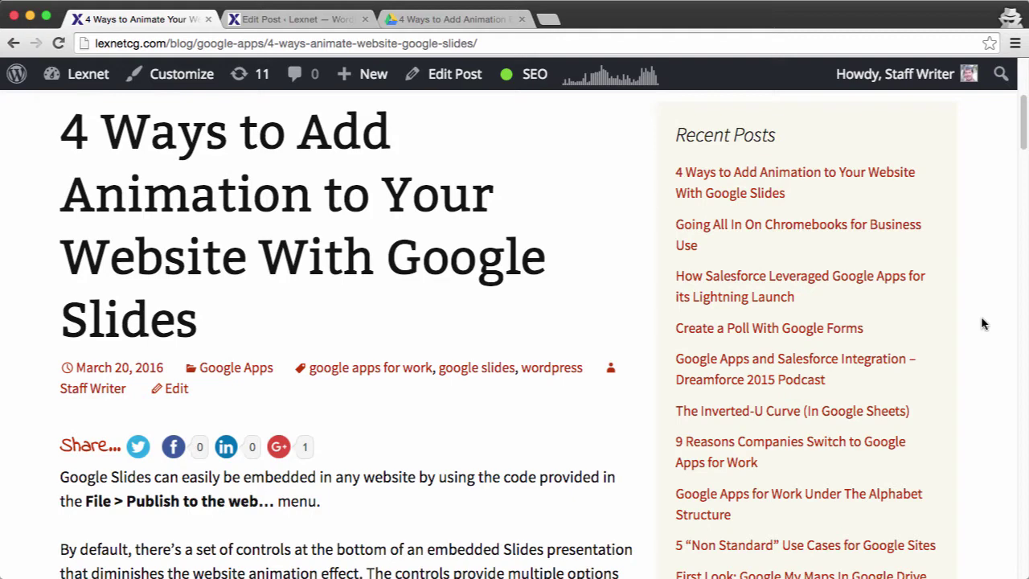
scroll(983, 323, down, 3)
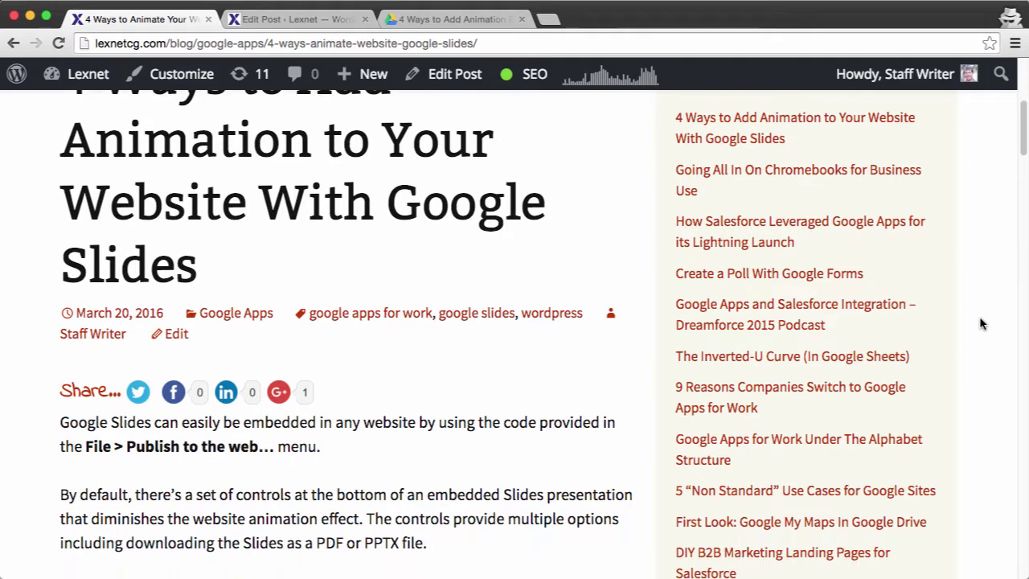
scroll(981, 326, down, 2)
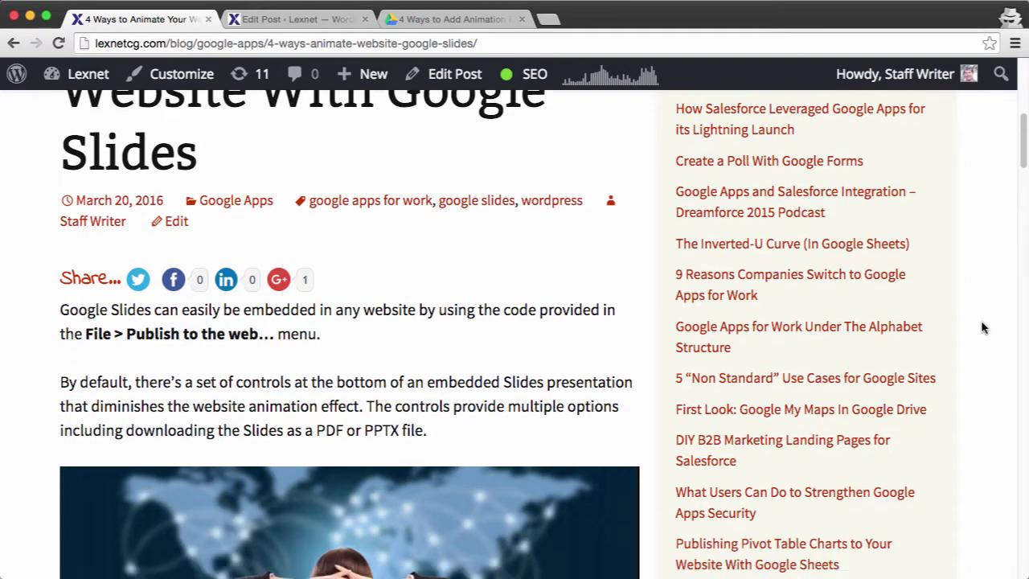
scroll(982, 328, down, 6)
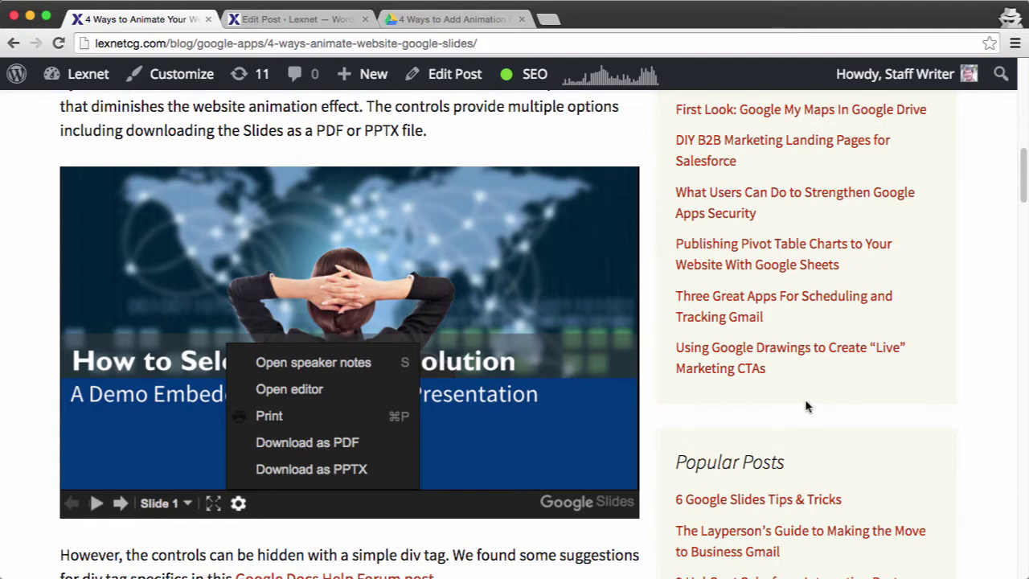
scroll(828, 389, down, 5)
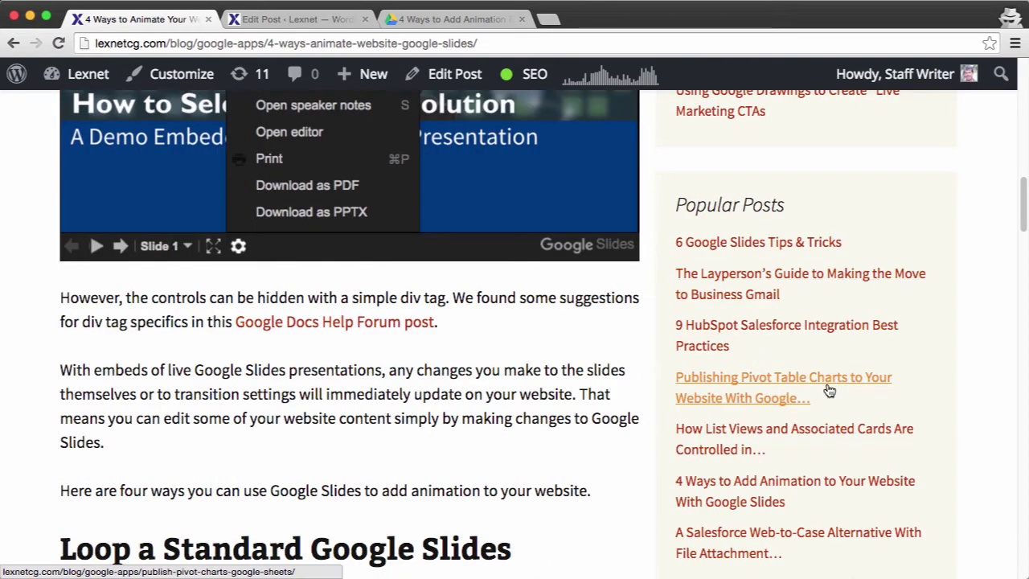
scroll(829, 390, down, 3)
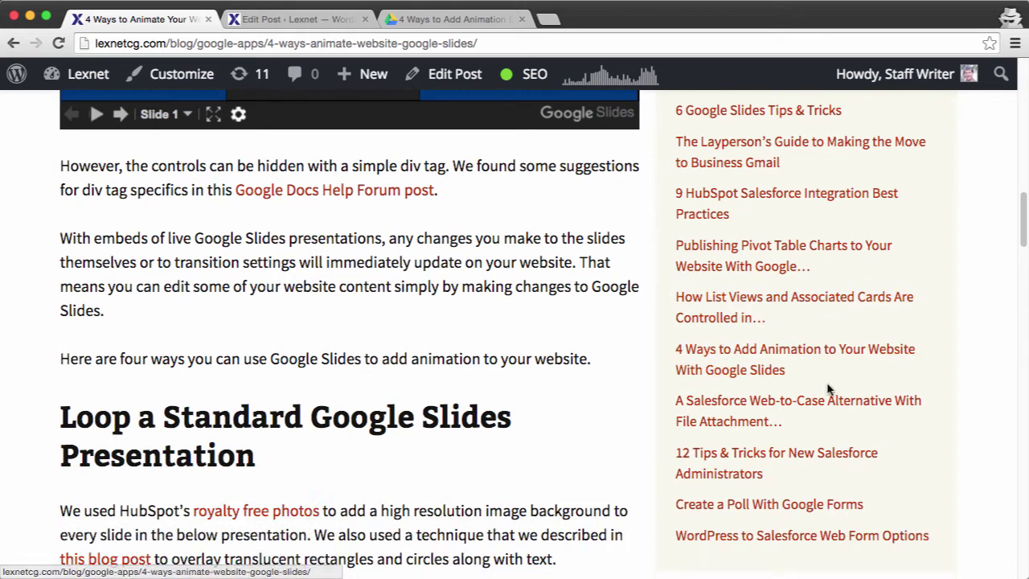
scroll(828, 388, down, 8)
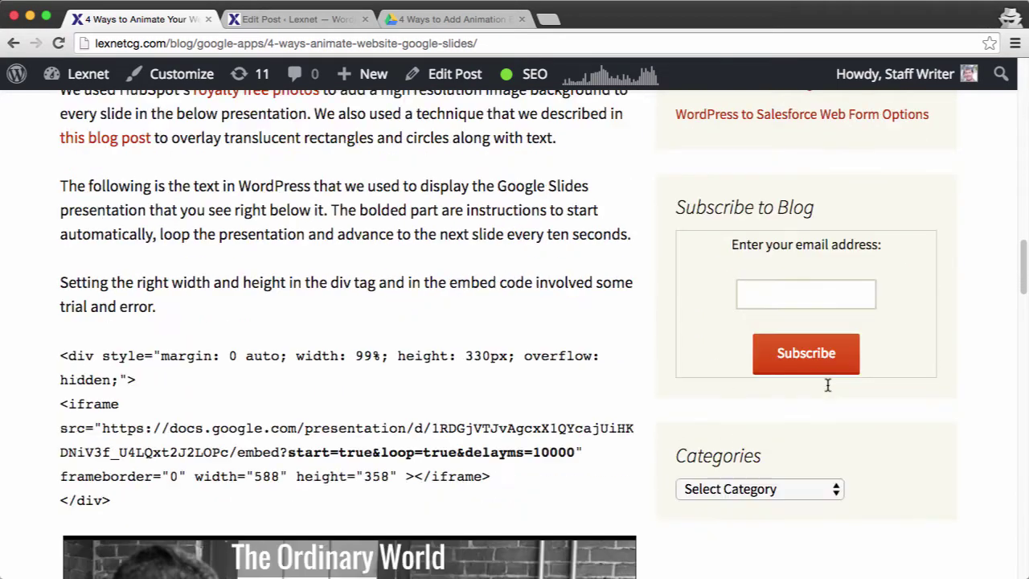
scroll(828, 388, down, 1)
drag(60, 391, 498, 456)
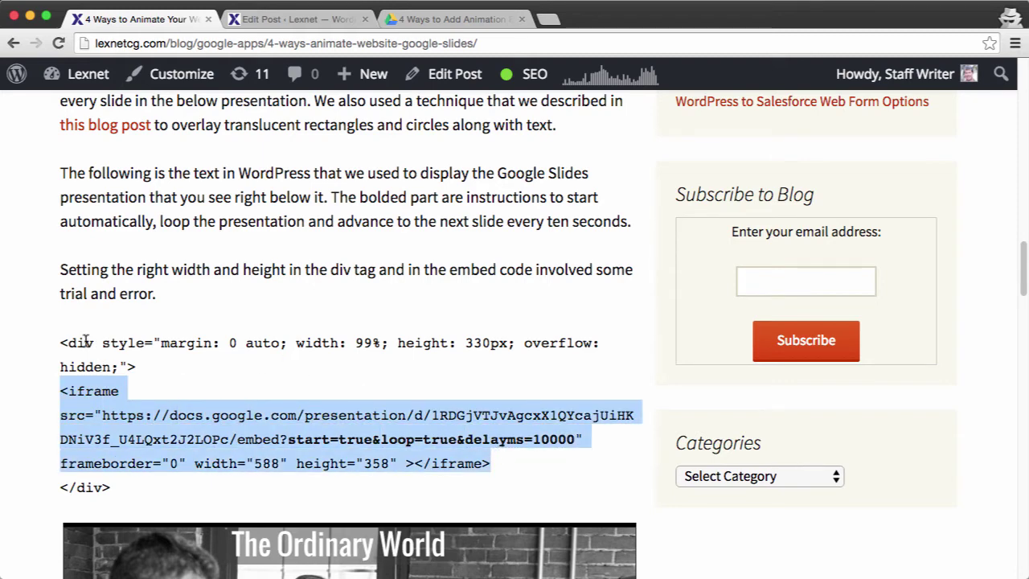
Highlight the div wrapper tag around the iframe embed code.
drag(63, 342, 135, 363)
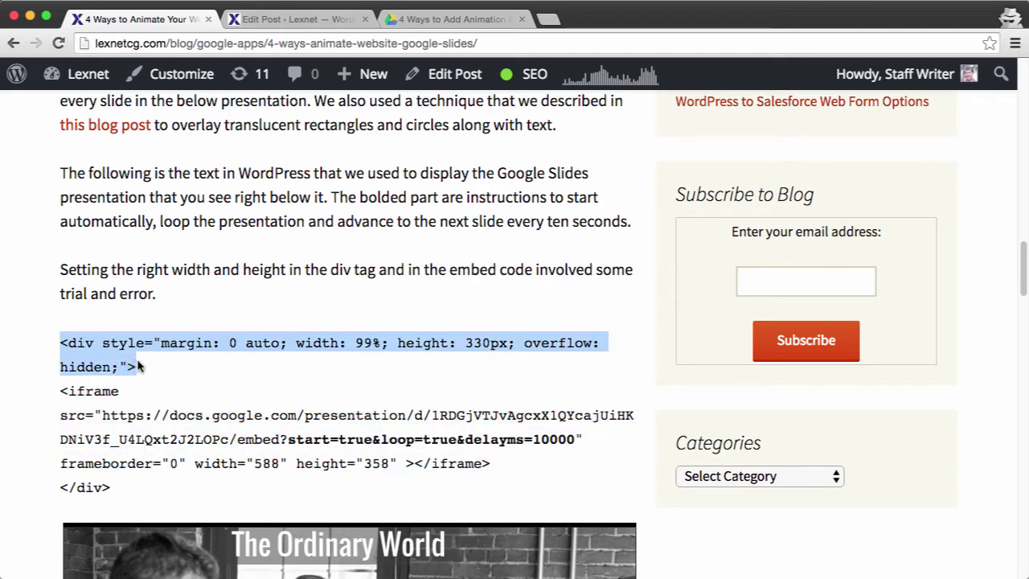
scroll(426, 364, down, 1)
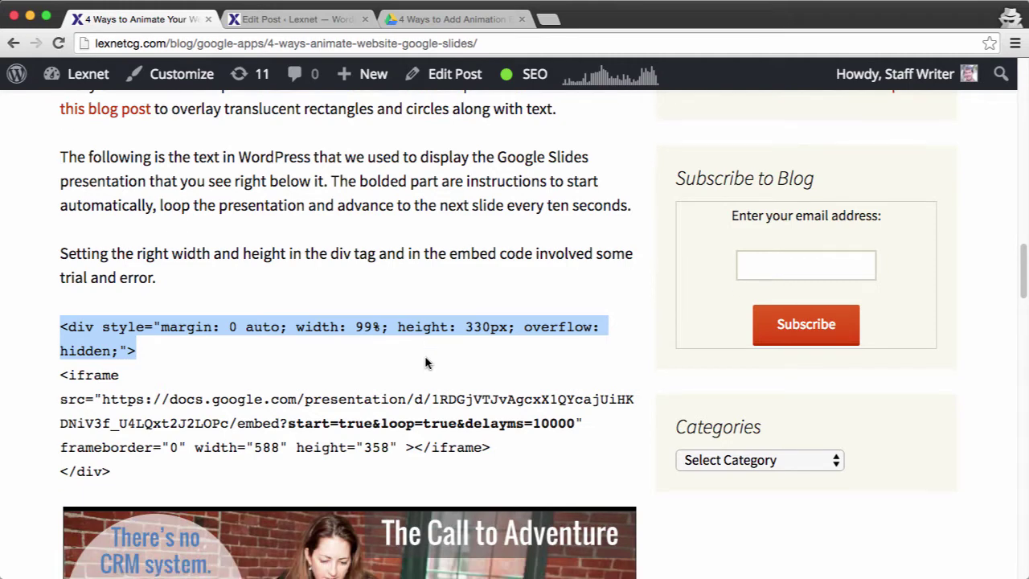
scroll(426, 364, down, 2)
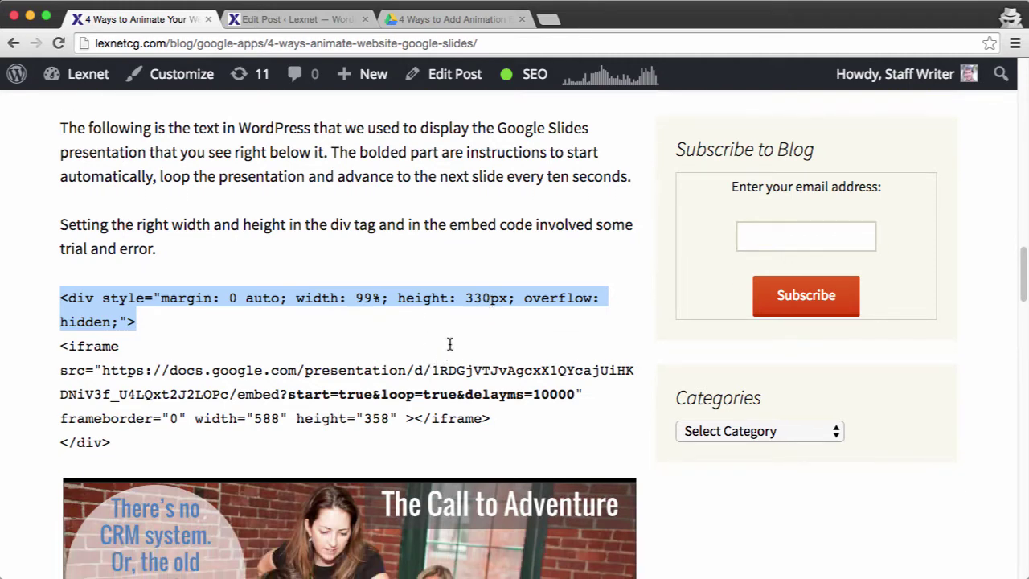
Highlight the iframe height 358 and the start=true&loop=true&delayms=10000 parameters above the live slideshow.
drag(389, 423, 364, 424)
scroll(491, 413, down, 3)
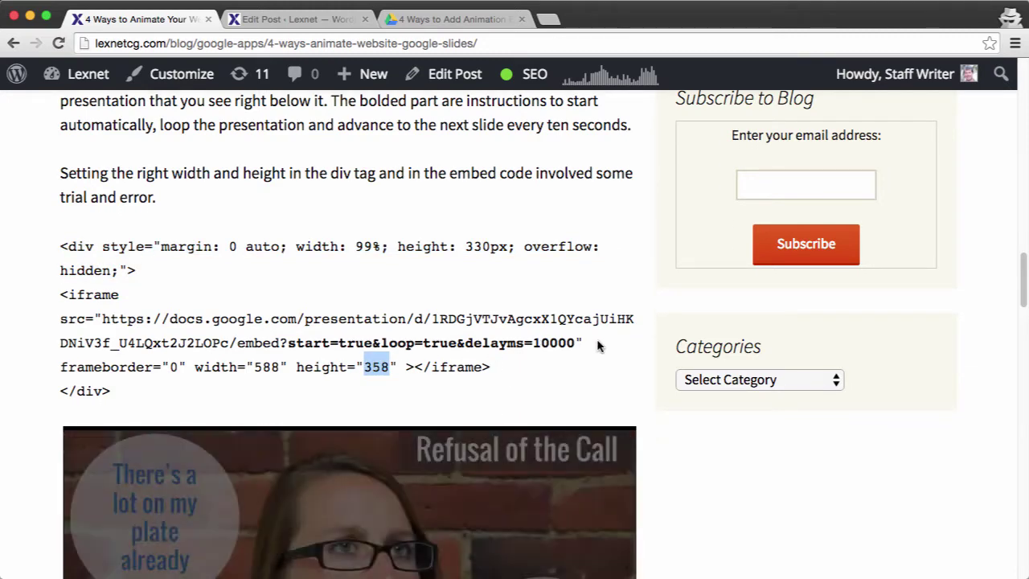
scroll(647, 346, down, 3)
scroll(652, 344, down, 3)
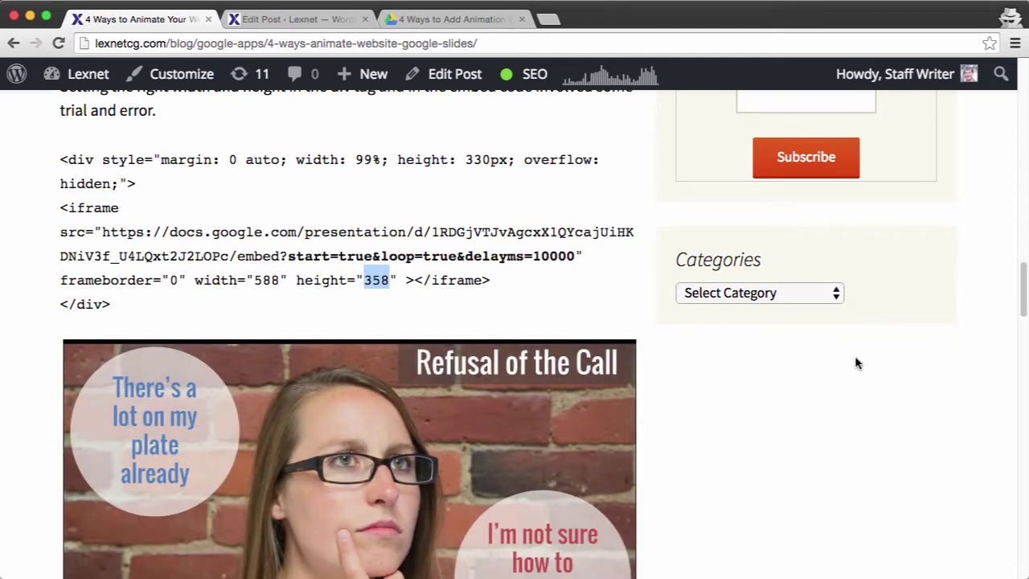
scroll(845, 472, down, 5)
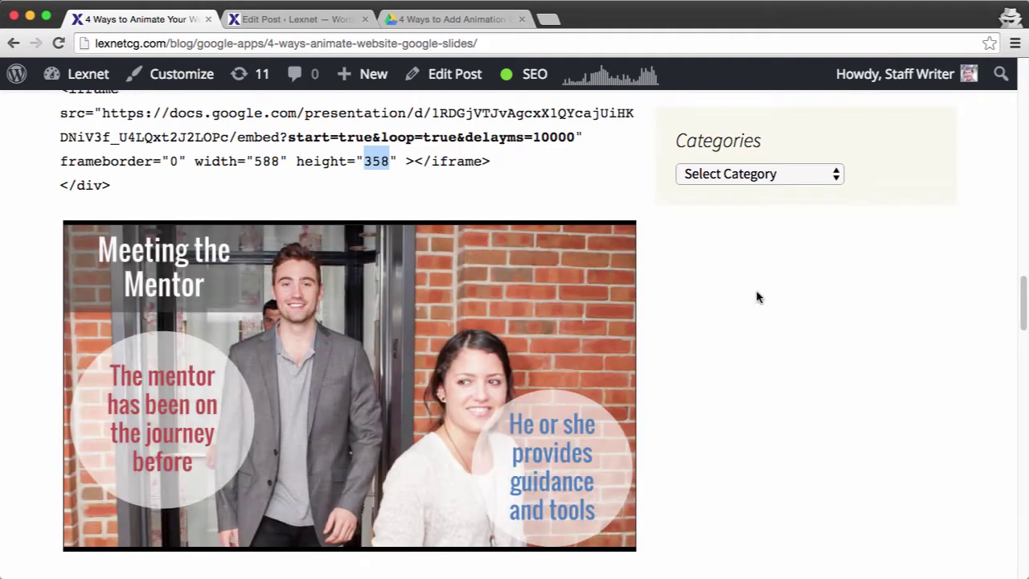
scroll(756, 298, up, 1)
scroll(756, 297, down, 1)
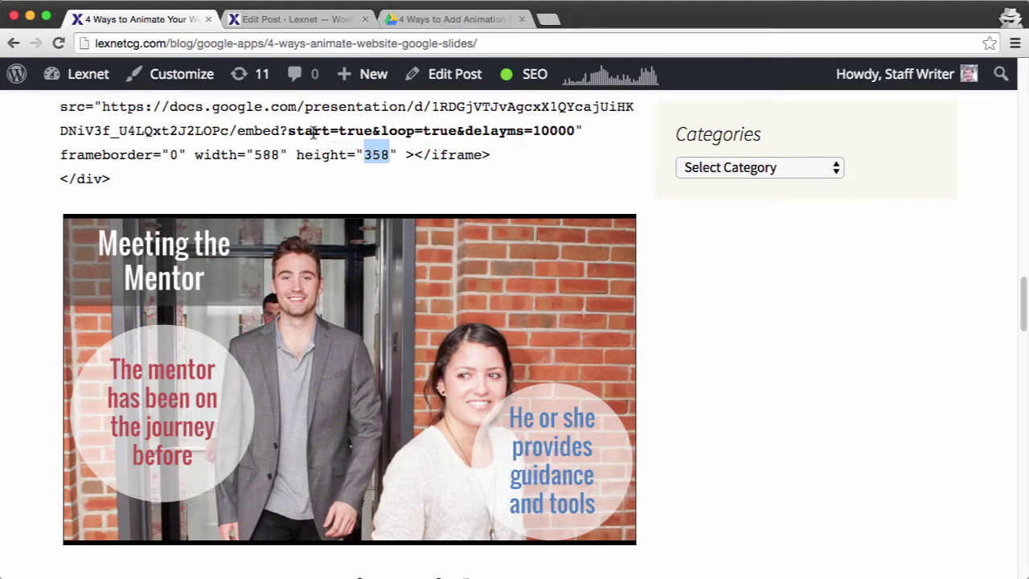
drag(289, 131, 576, 133)
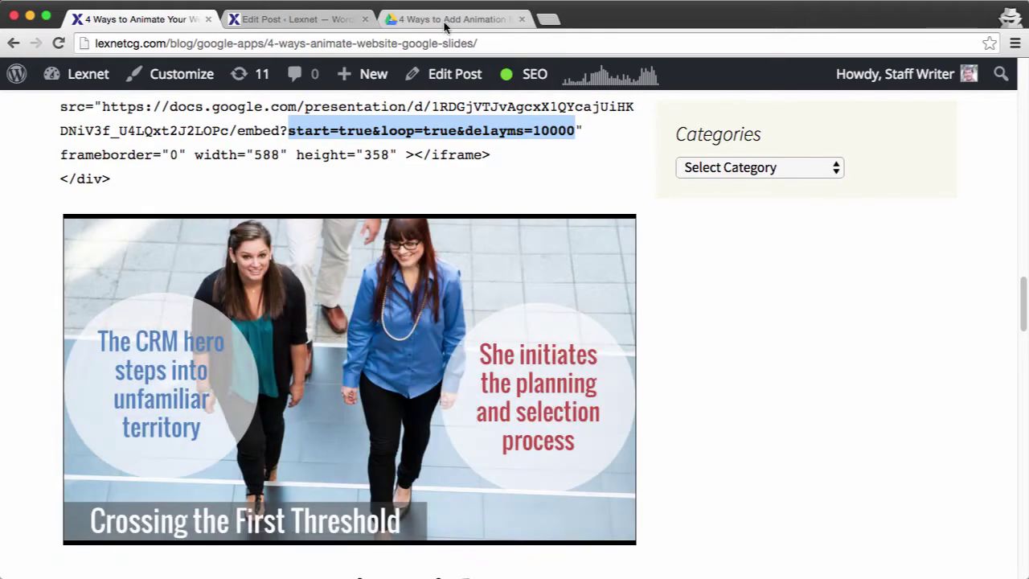
Open The CRM Hero's Journey Demo Presentation from the Google Drive demo folder.
click(445, 21)
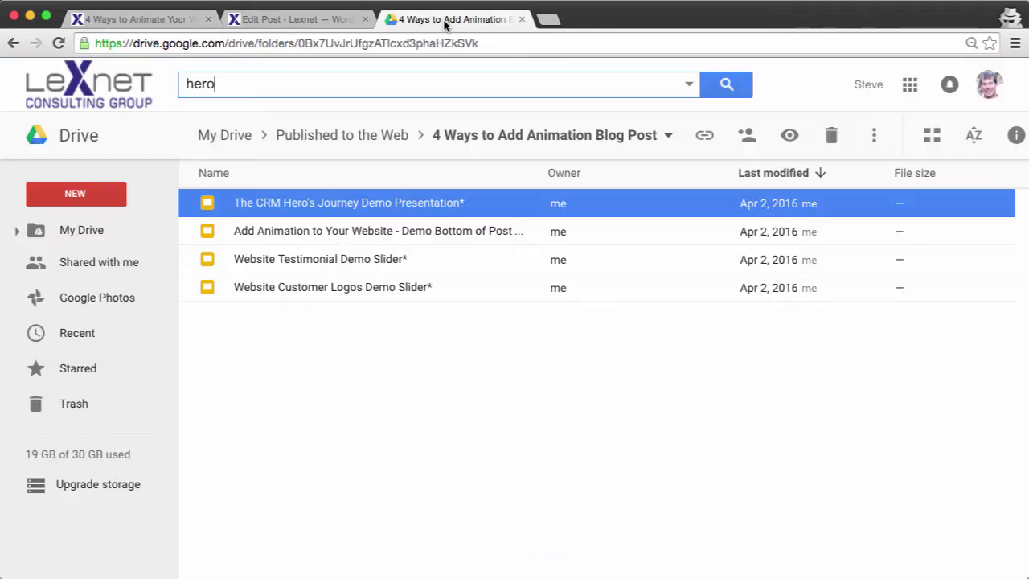
double_click(355, 206)
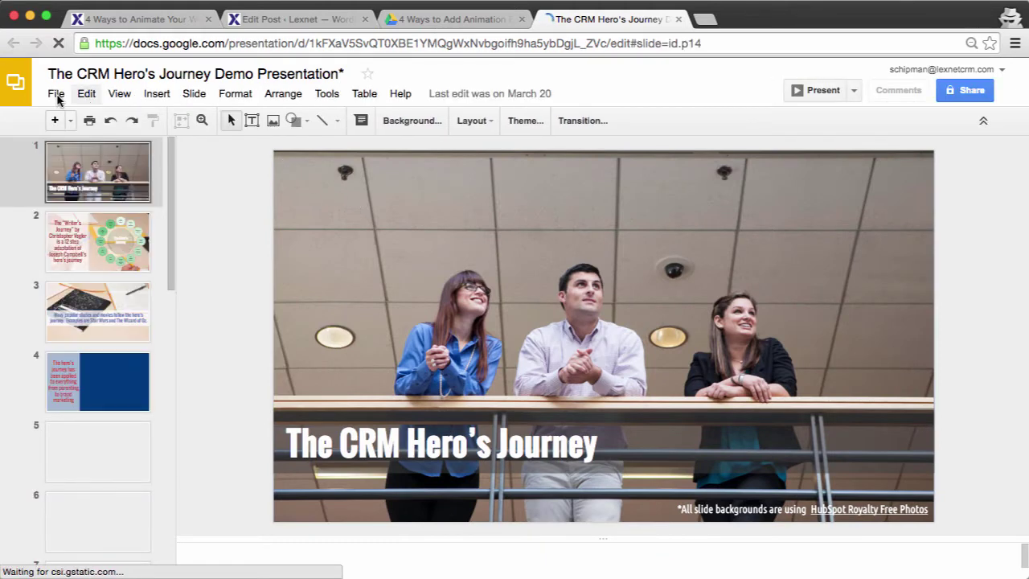
Copy the deck's Publish to the web iframe embed code, then close the dialog.
click(56, 95)
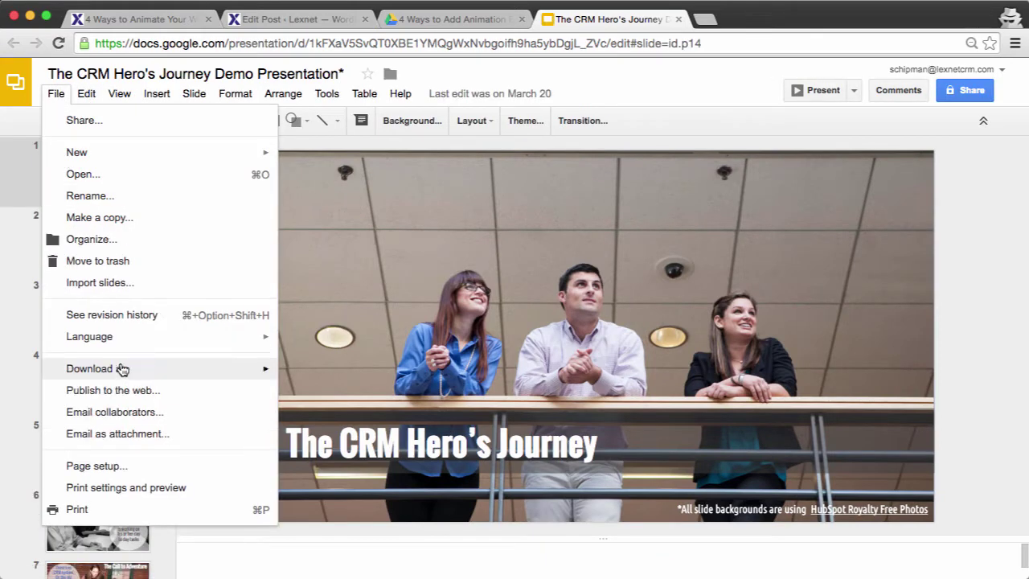
click(121, 391)
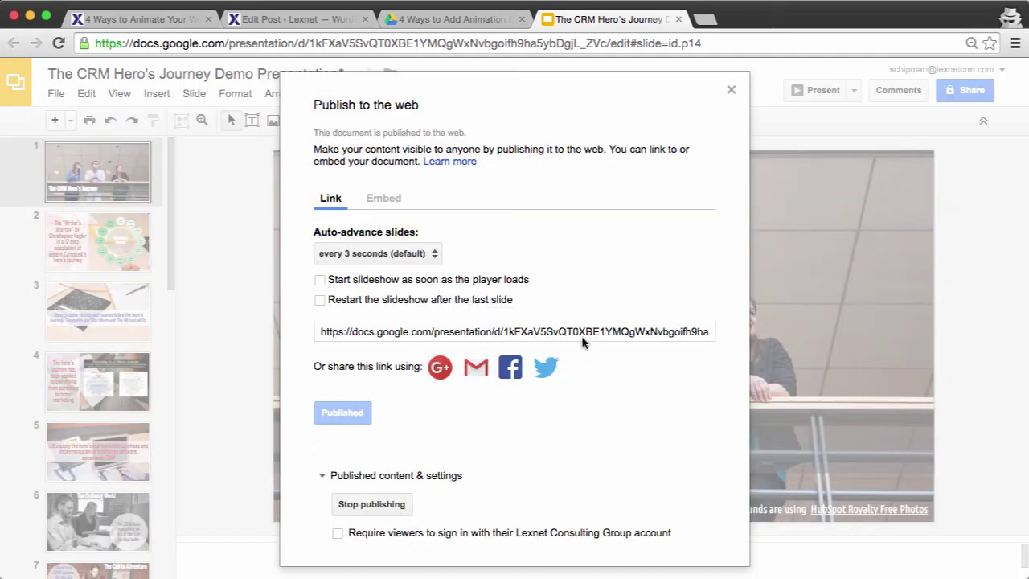
click(384, 198)
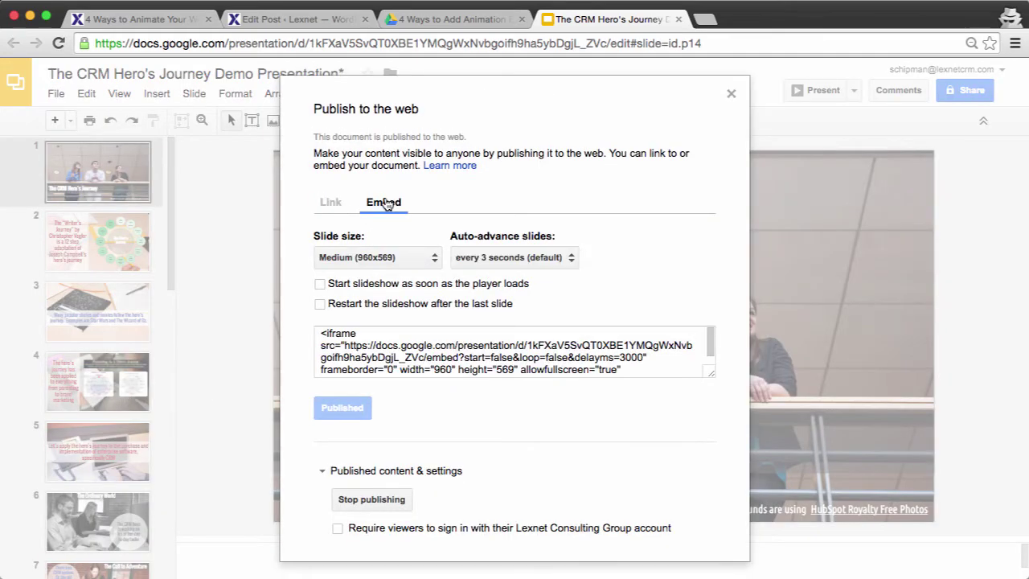
click(322, 338)
drag(322, 338, 650, 384)
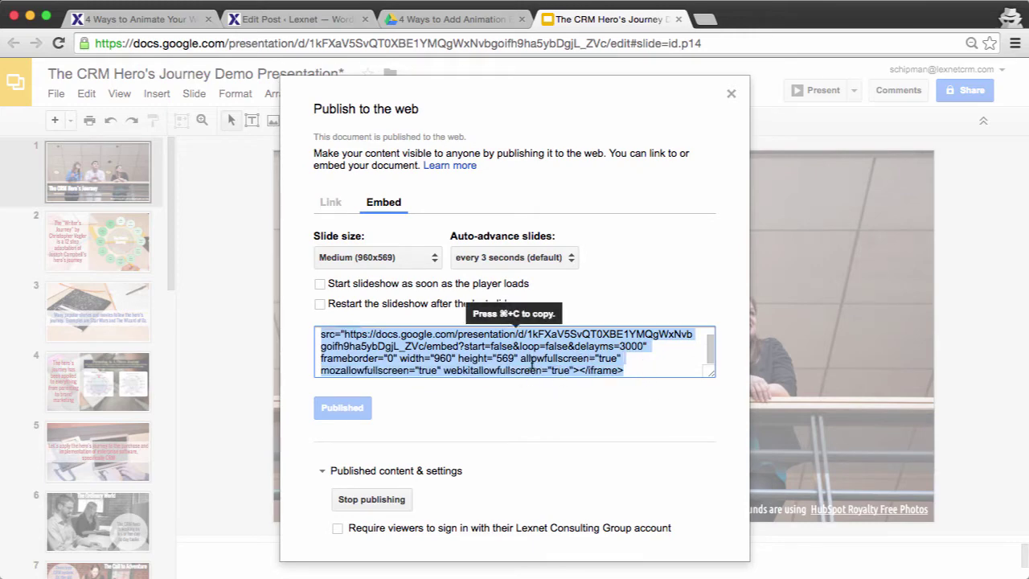
key(super+c)
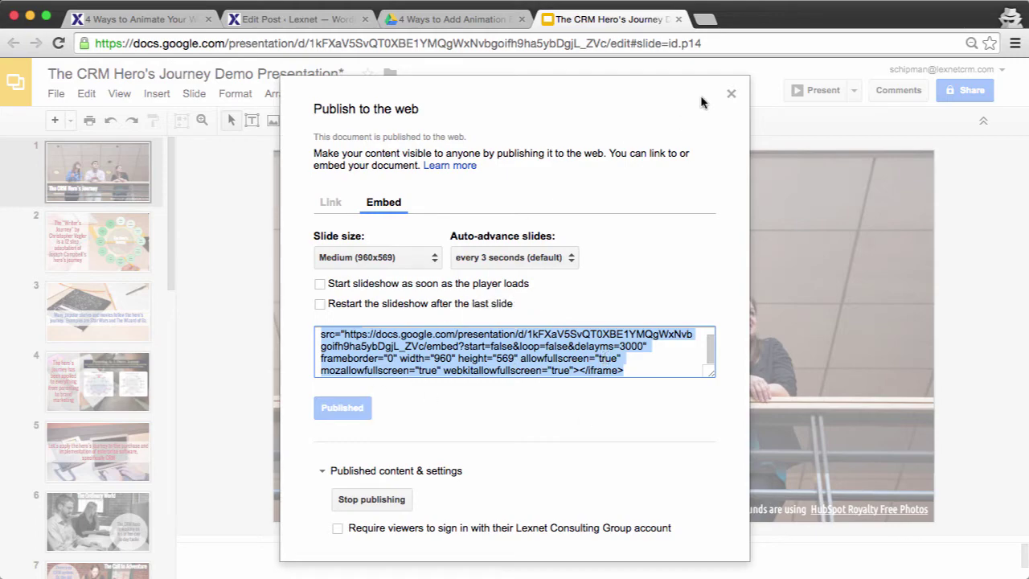
click(731, 95)
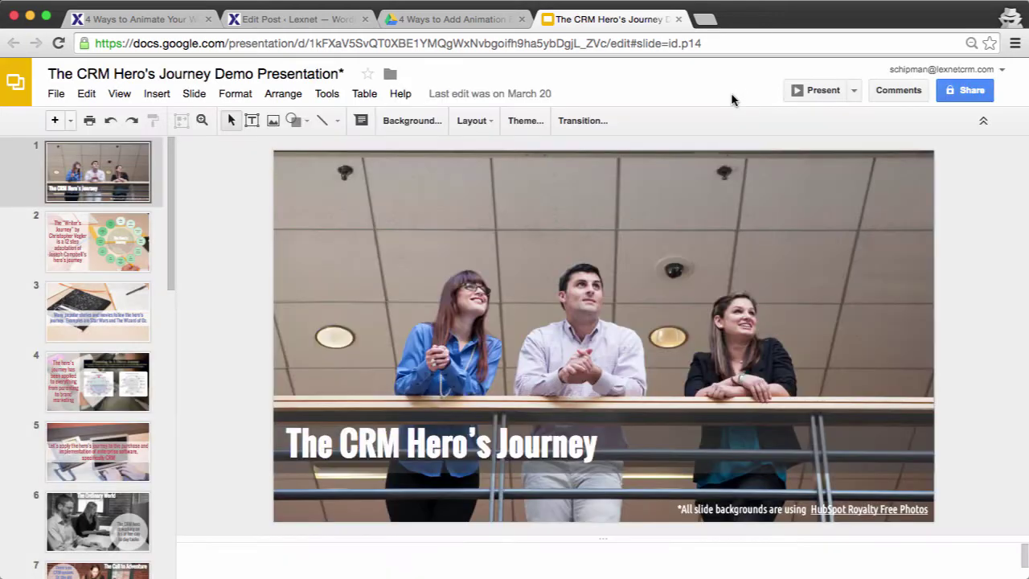
Scroll the blog post down to the testimonial slider embed, then return to Google Drive.
click(162, 18)
scroll(645, 291, down, 3)
scroll(644, 291, down, 8)
scroll(645, 291, down, 1)
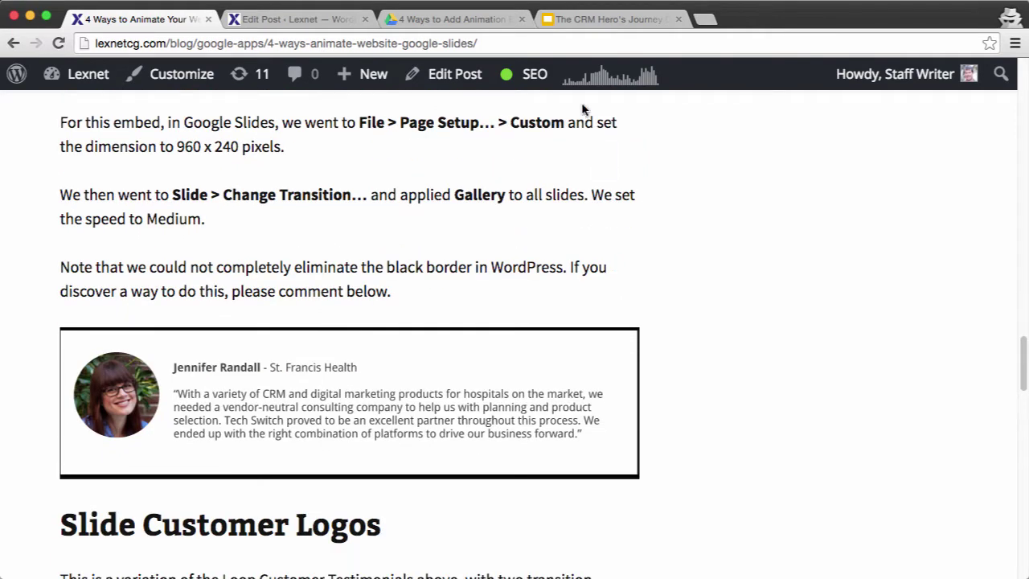
click(432, 24)
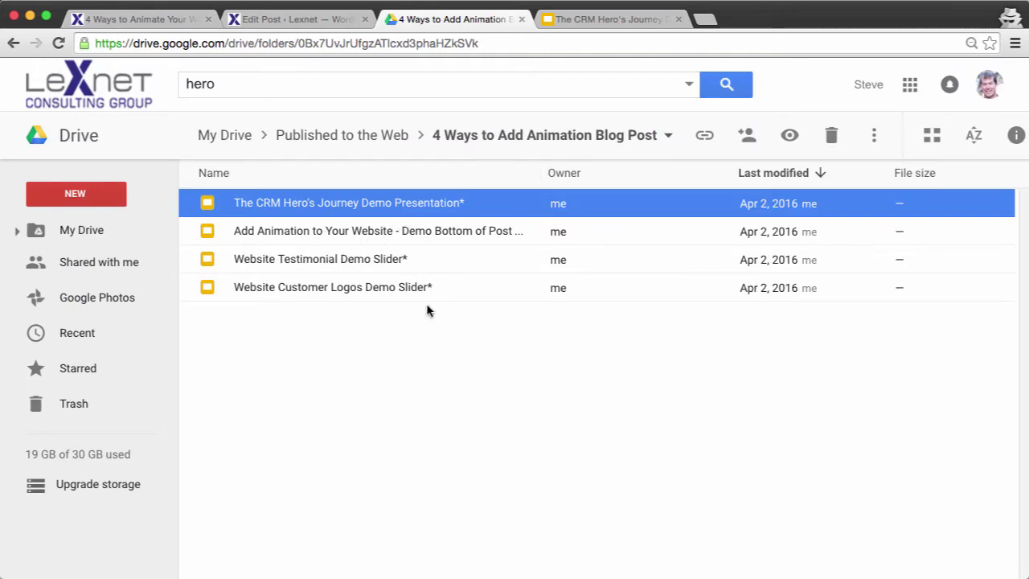
Open the Website Testimonial Demo Slider and check its Custom 10 x 2.5 in page setup.
double_click(378, 269)
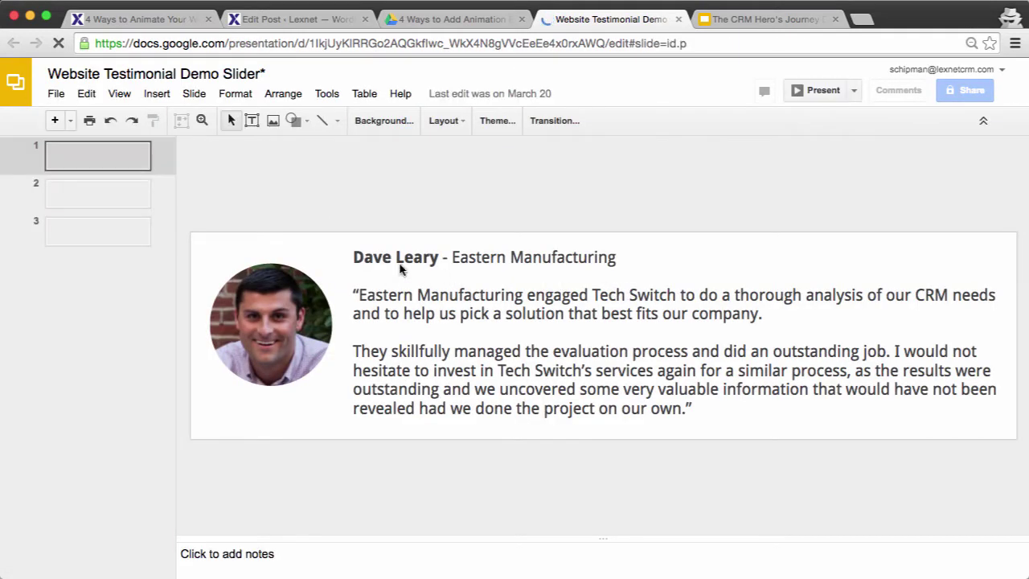
click(59, 98)
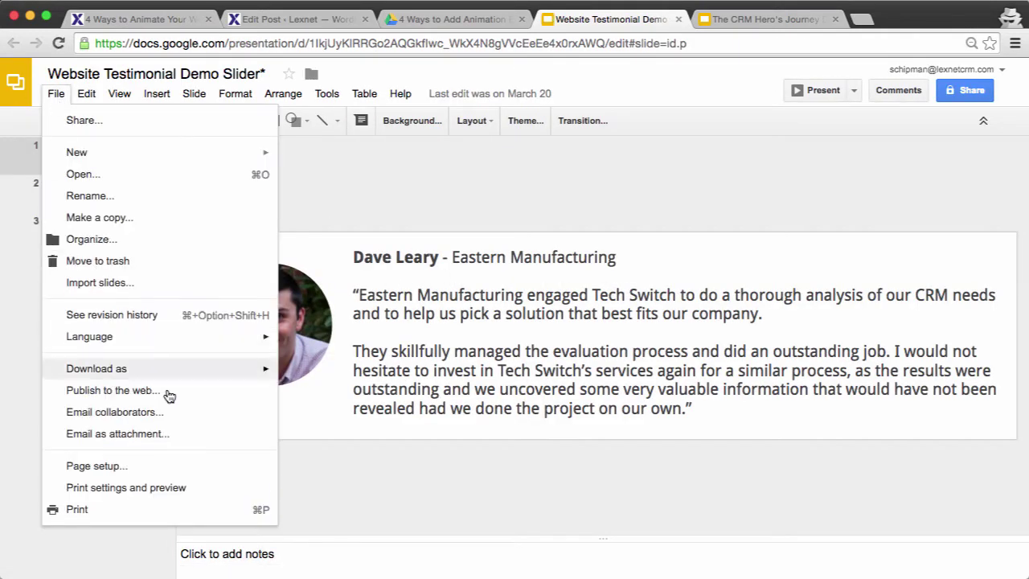
click(160, 471)
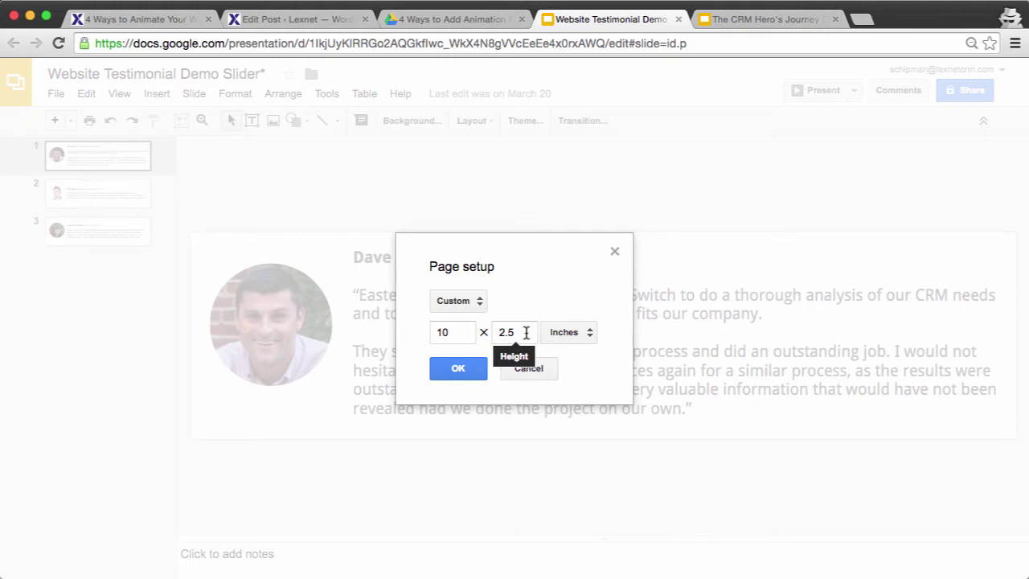
click(523, 370)
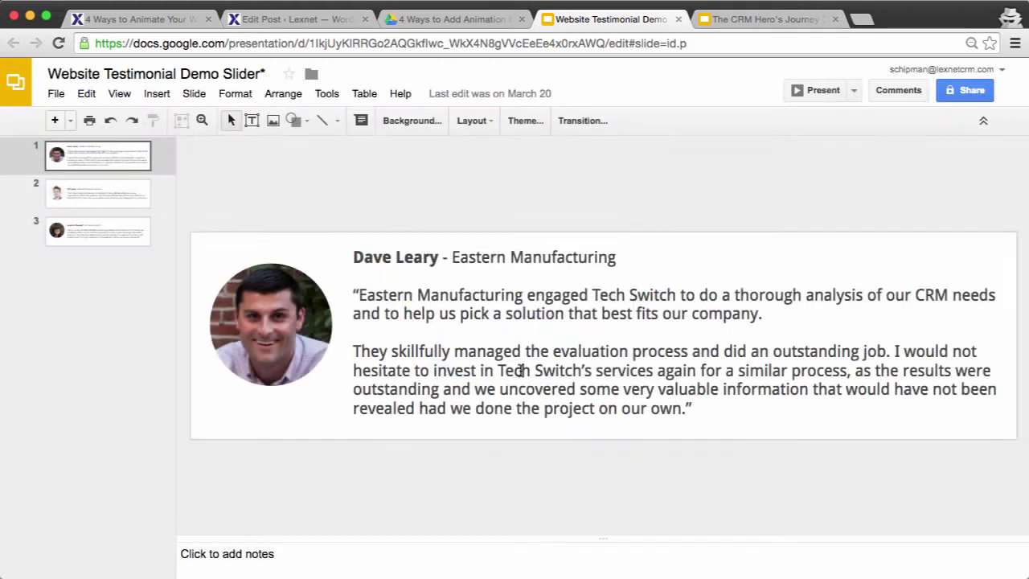
Browse the three testimonial slides and view their Gallery transition at Medium speed.
click(65, 201)
click(78, 237)
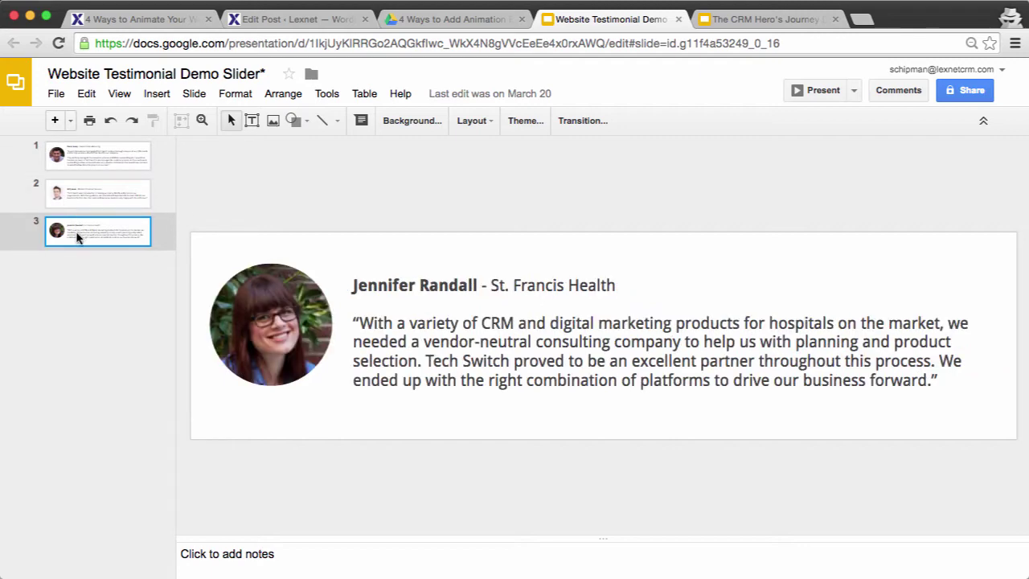
click(85, 162)
click(89, 201)
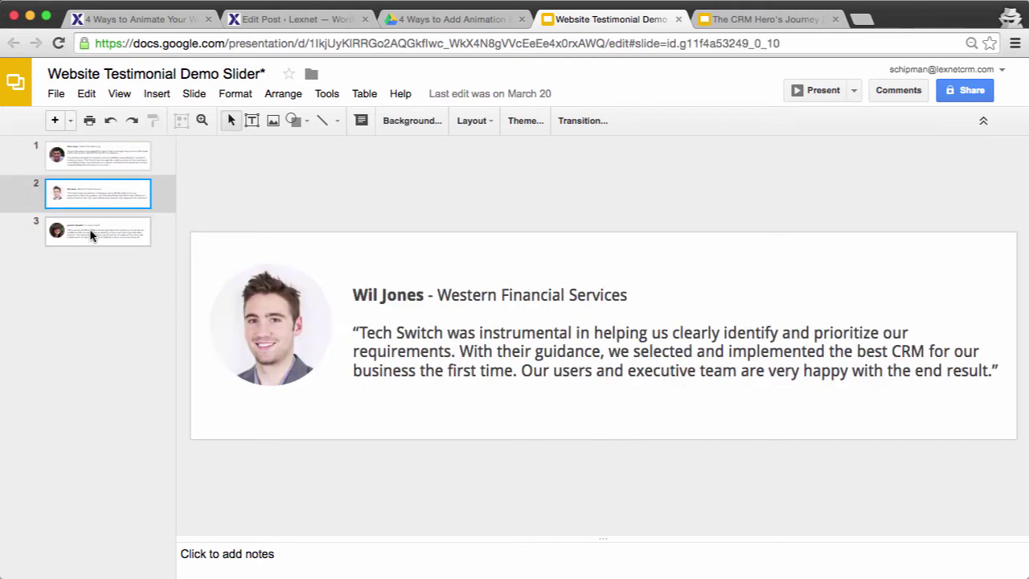
click(91, 234)
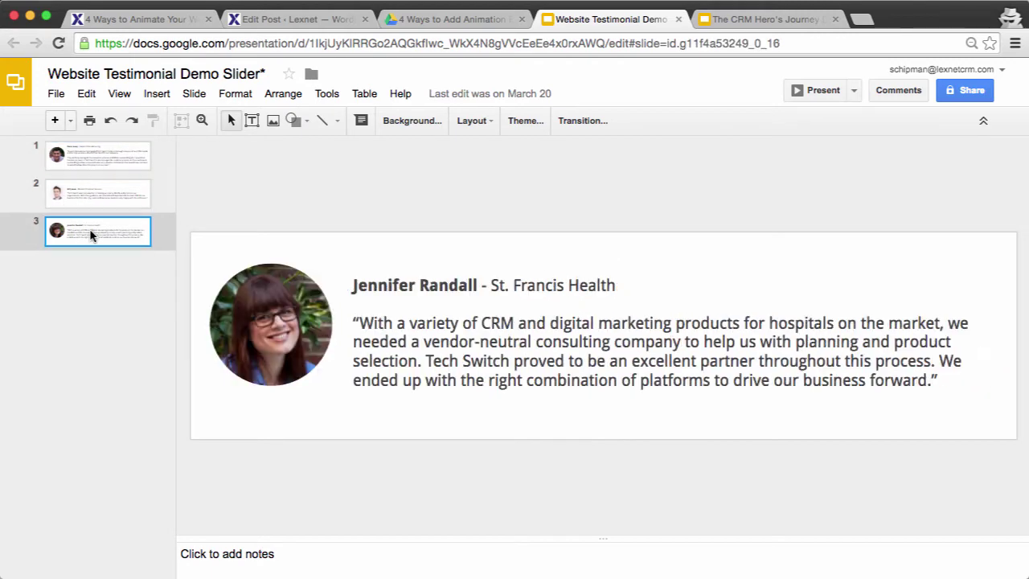
click(591, 127)
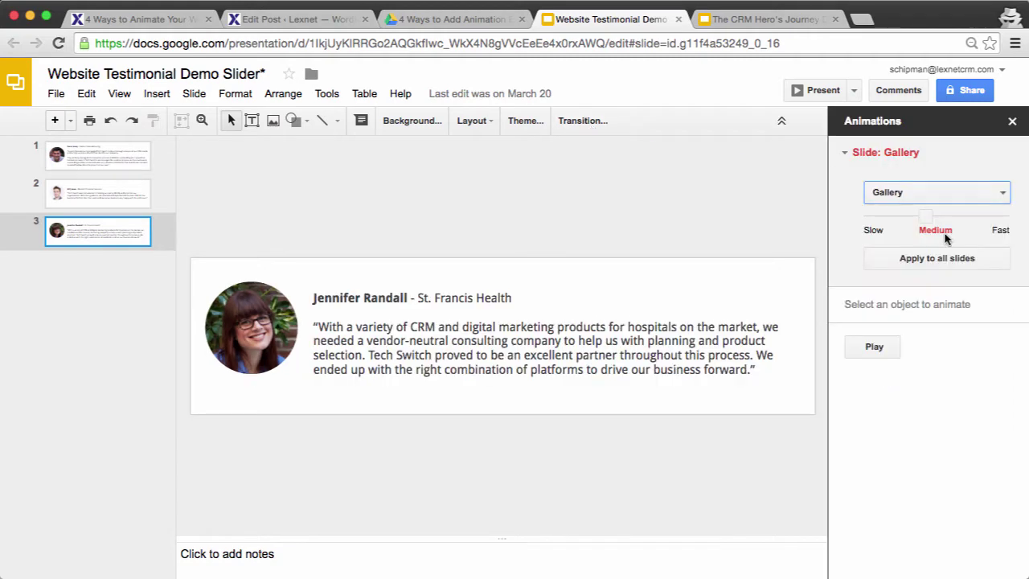
click(136, 19)
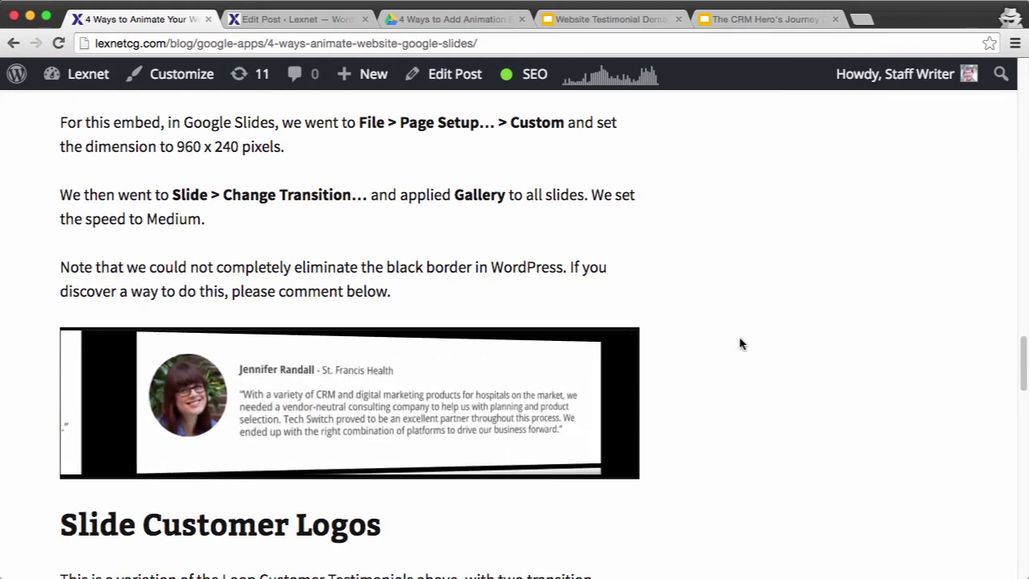
Scroll the blog post down to the Slide Customer Logos section's looping logo embed.
scroll(703, 336, down, 7)
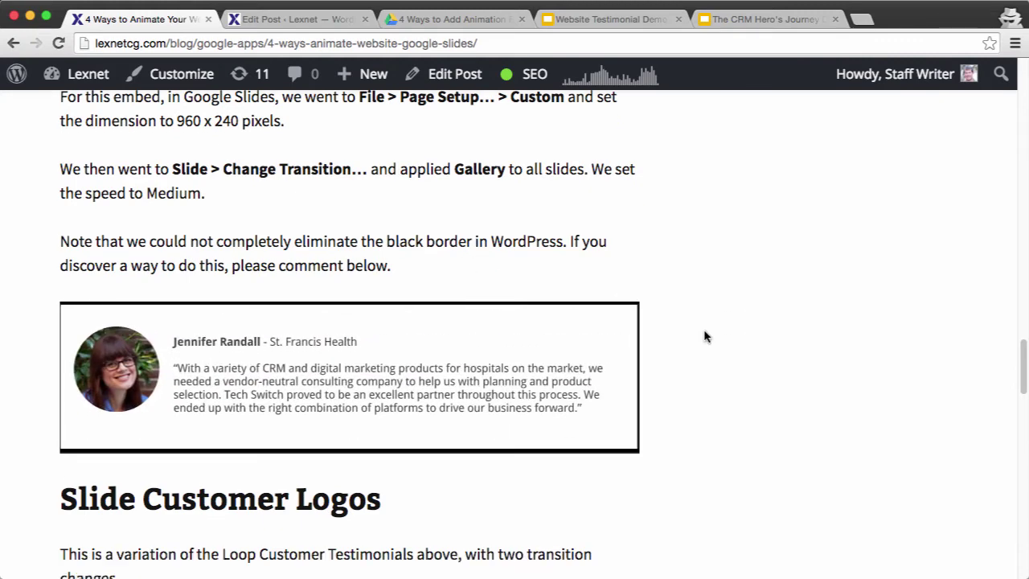
scroll(695, 320, down, 4)
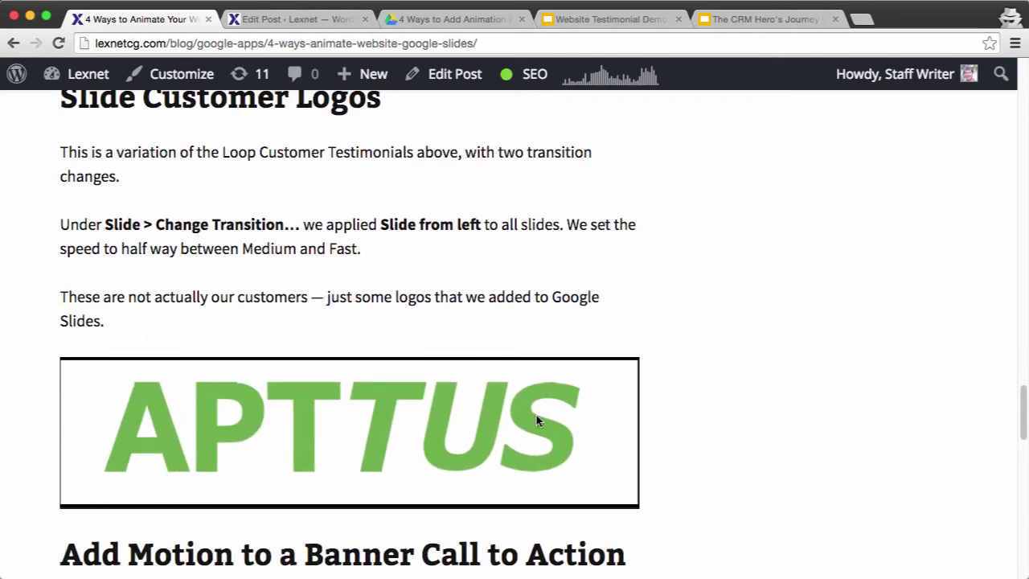
Open the Website Customer Logos Demo Slider and view its Slide from left transition near Fast.
click(593, 18)
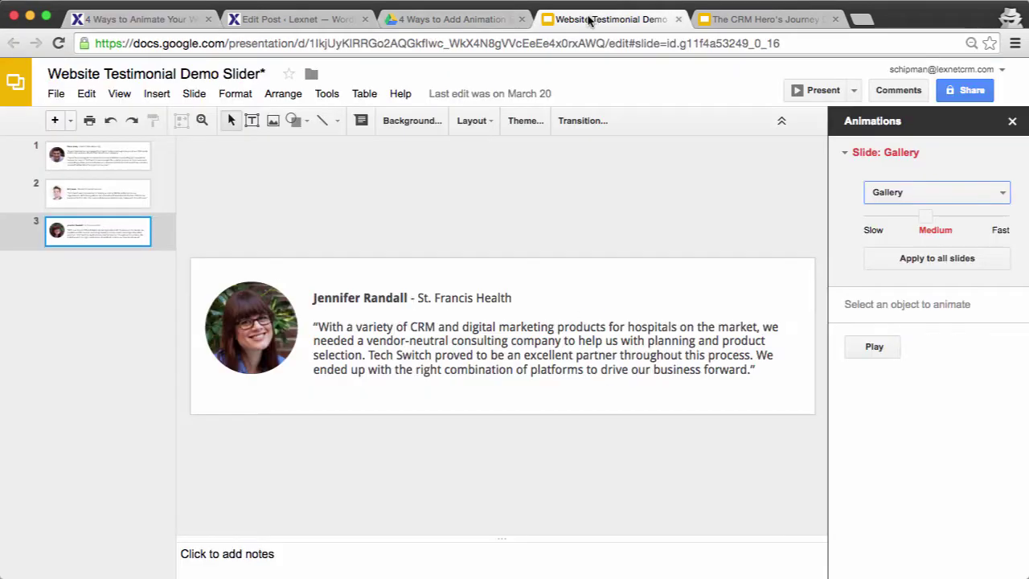
click(486, 19)
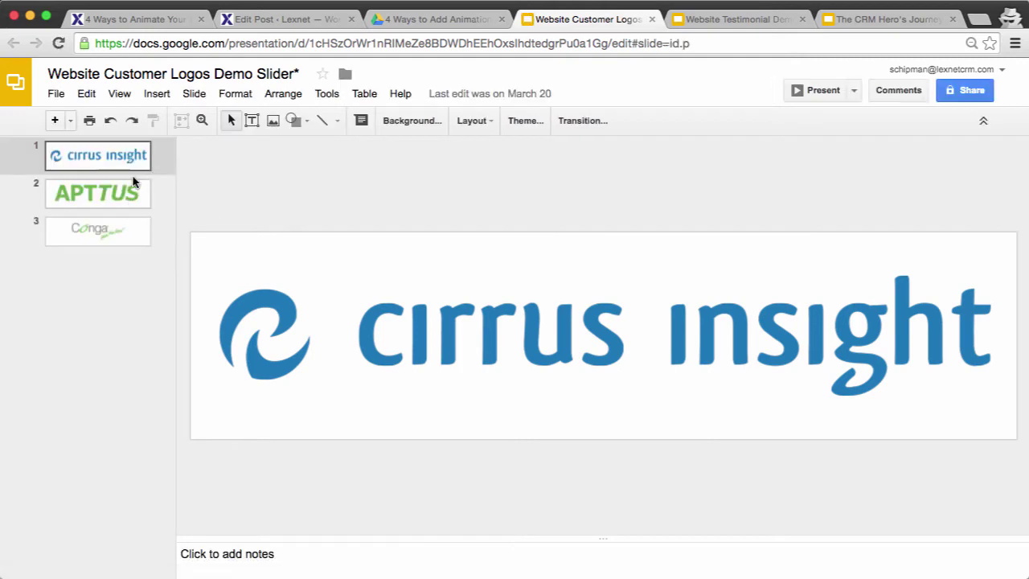
click(579, 123)
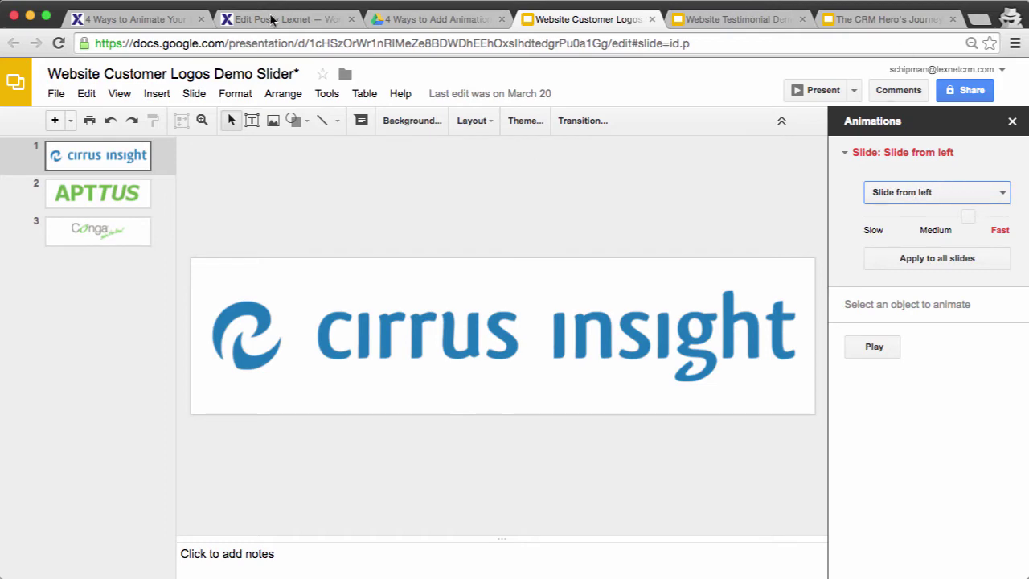
click(144, 22)
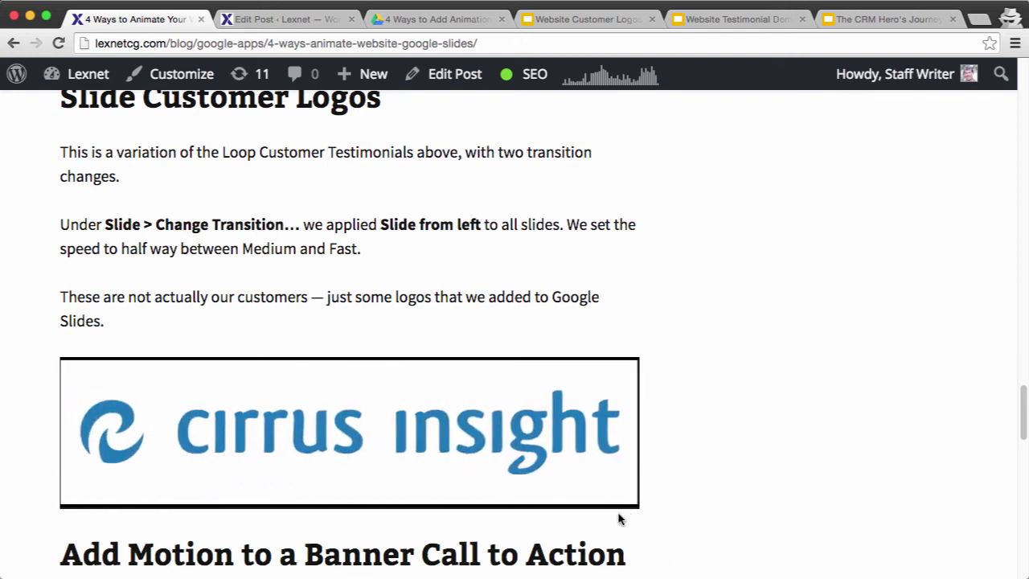
Scroll to the 'Add Animation to Your Website' call-to-action banner at the post's end.
scroll(736, 438, down, 8)
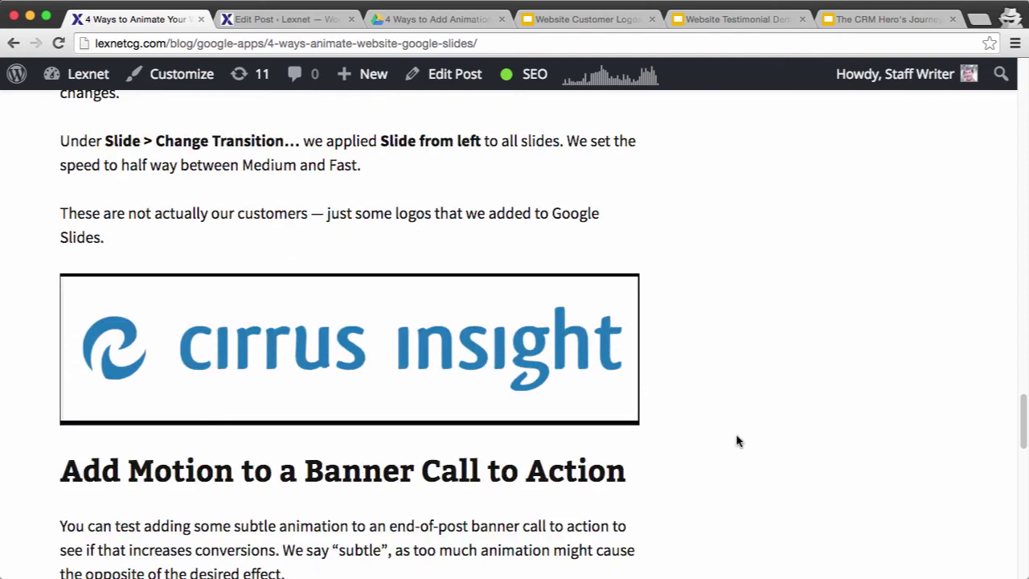
scroll(746, 281, down, 7)
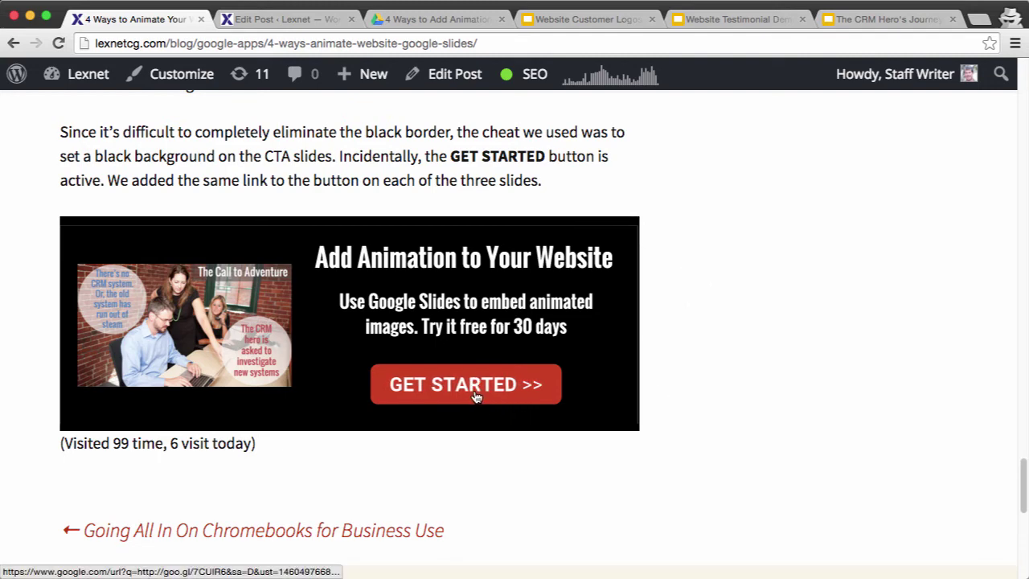
Open the CTA deck and compare slides 1–3 with their GET STARTED arrow variations.
click(434, 19)
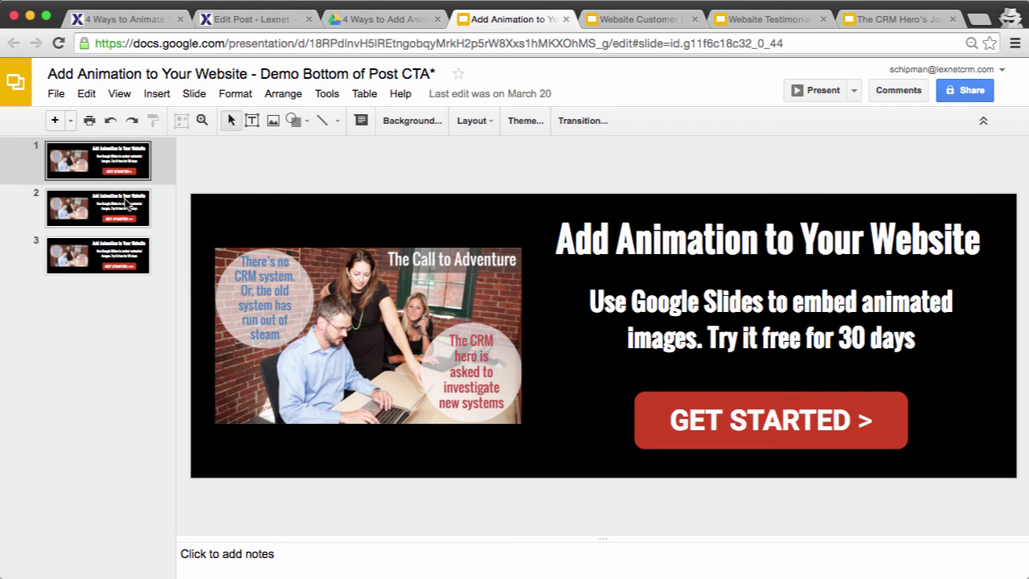
click(126, 209)
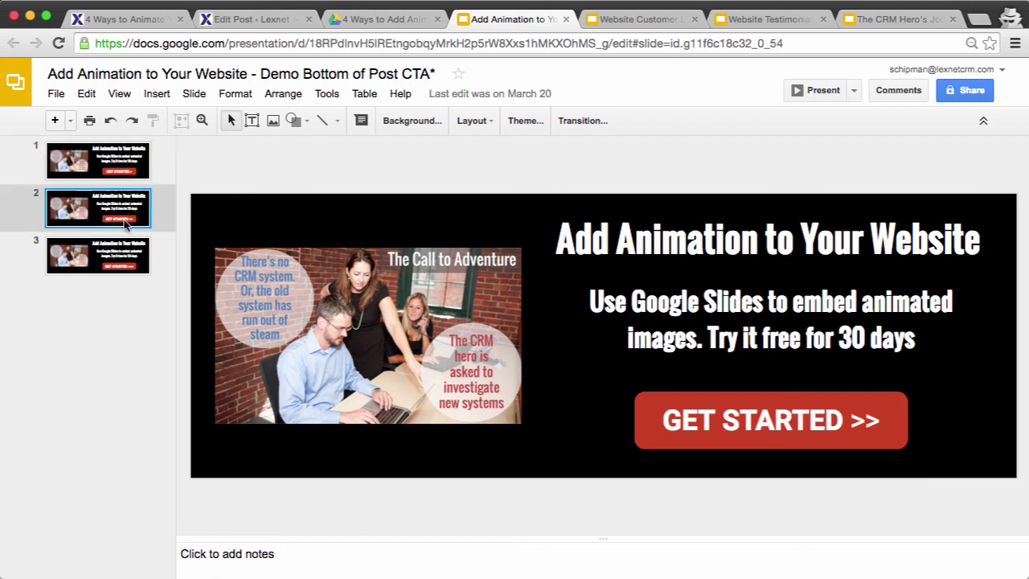
click(131, 255)
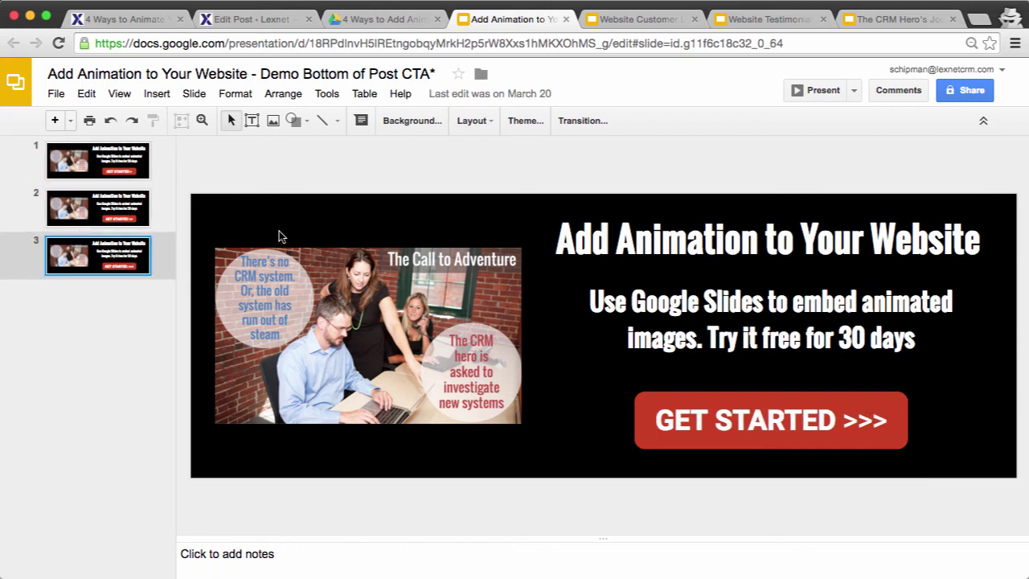
click(125, 215)
click(133, 175)
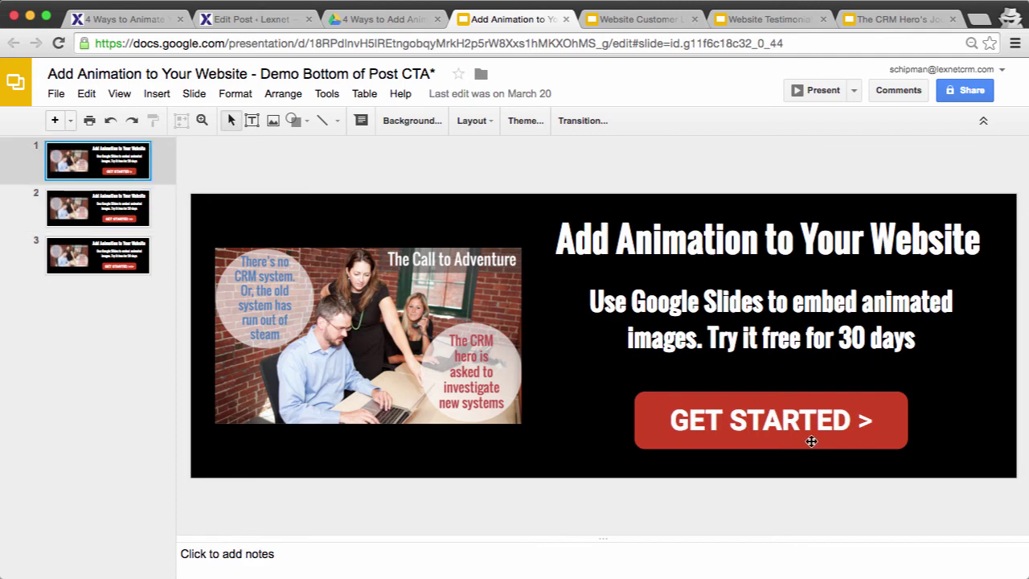
Check that slides 1 and 2's GET STARTED buttons share the same goo.gl link.
click(885, 399)
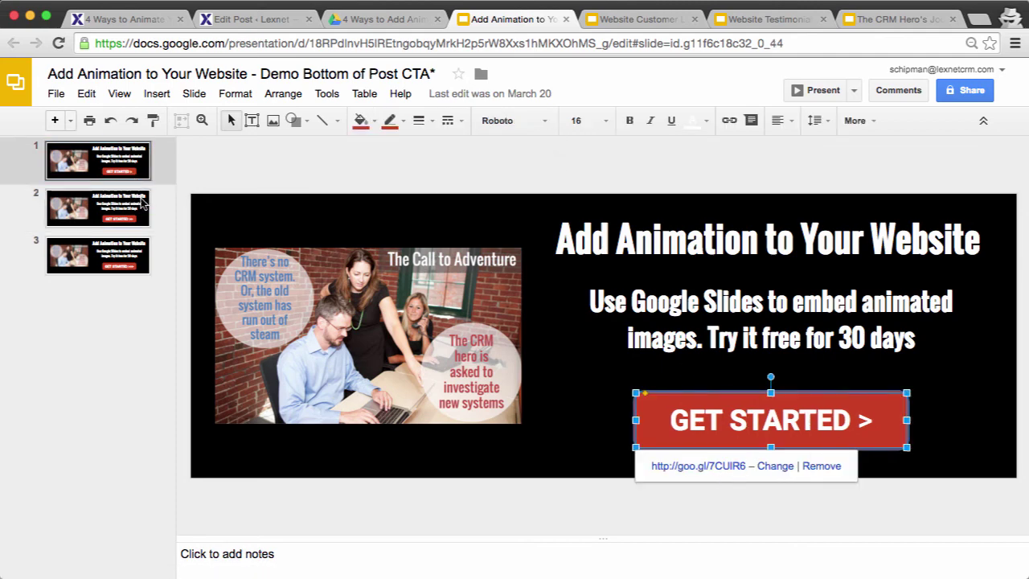
click(97, 207)
click(662, 403)
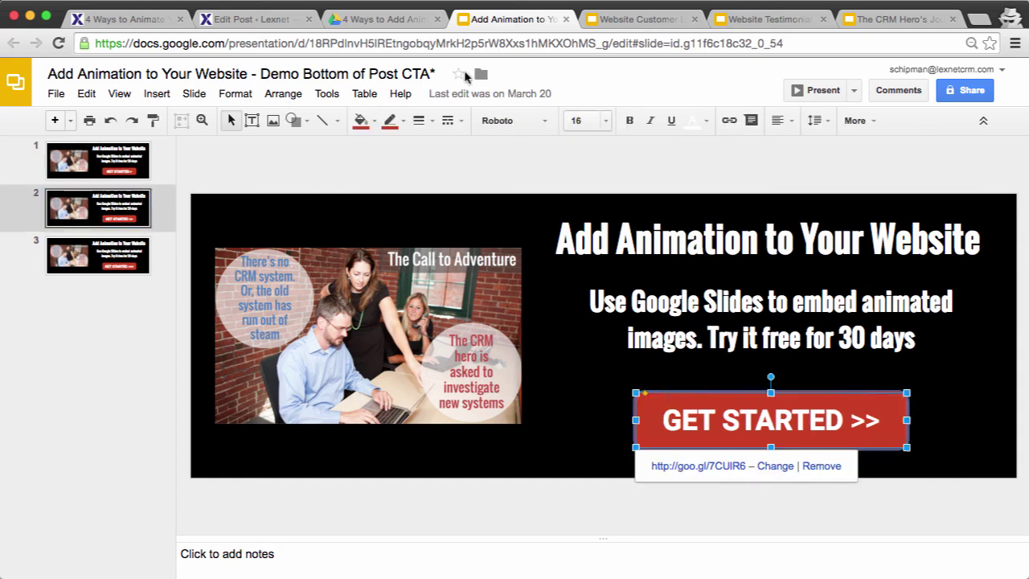
click(153, 19)
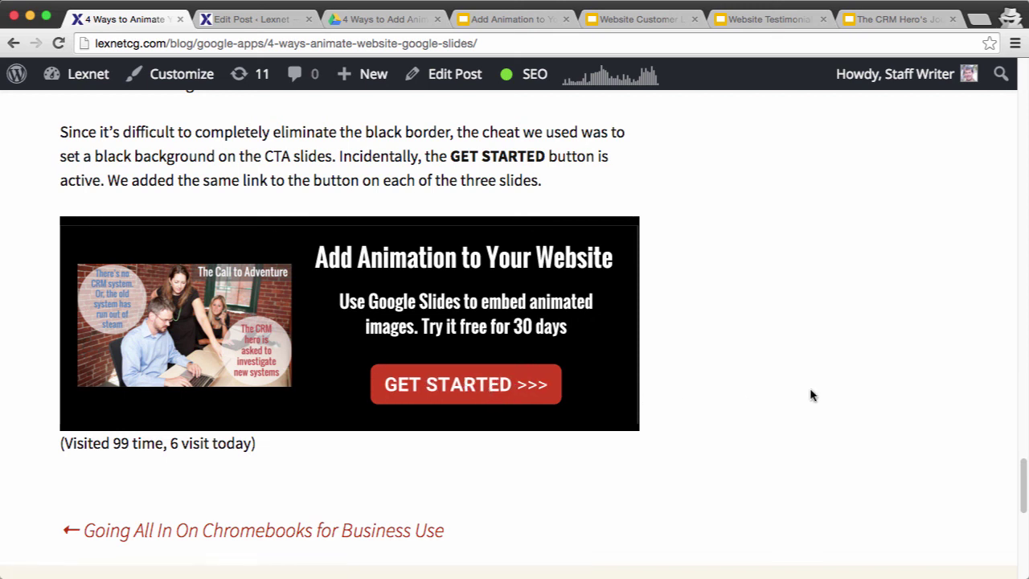
Scroll up the WordPress post past the embed code to the opening embedded Google Slides demo player.
scroll(812, 394, down, 1)
scroll(812, 394, up, 5)
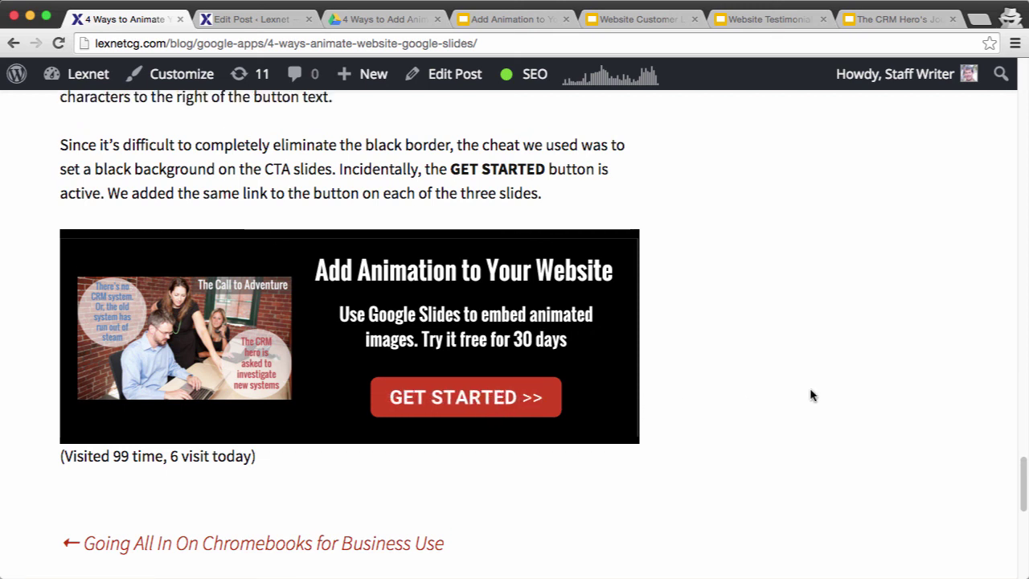
scroll(812, 394, up, 10)
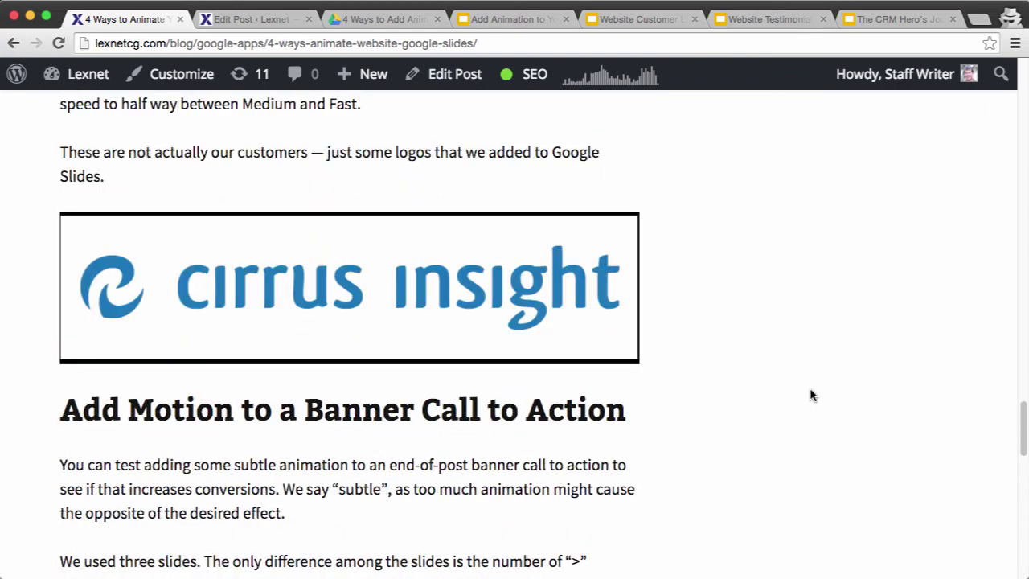
scroll(812, 394, up, 15)
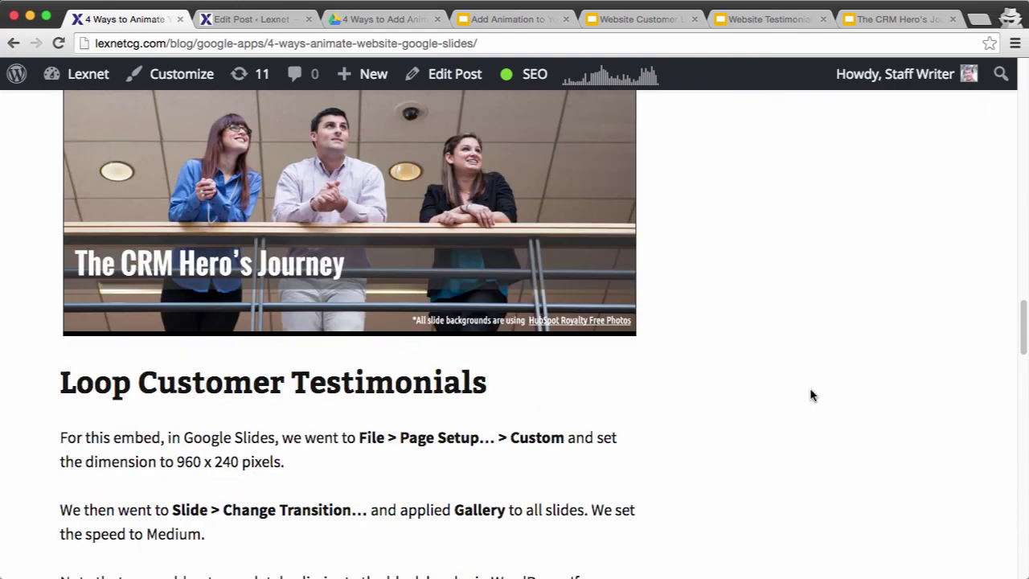
scroll(813, 394, up, 2)
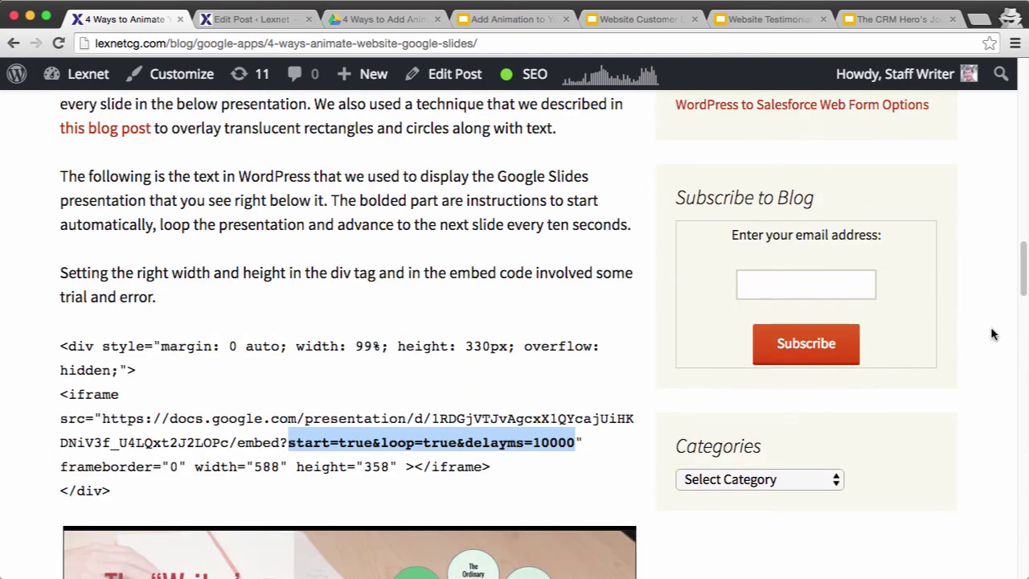
scroll(990, 336, up, 7)
scroll(991, 336, down, 5)
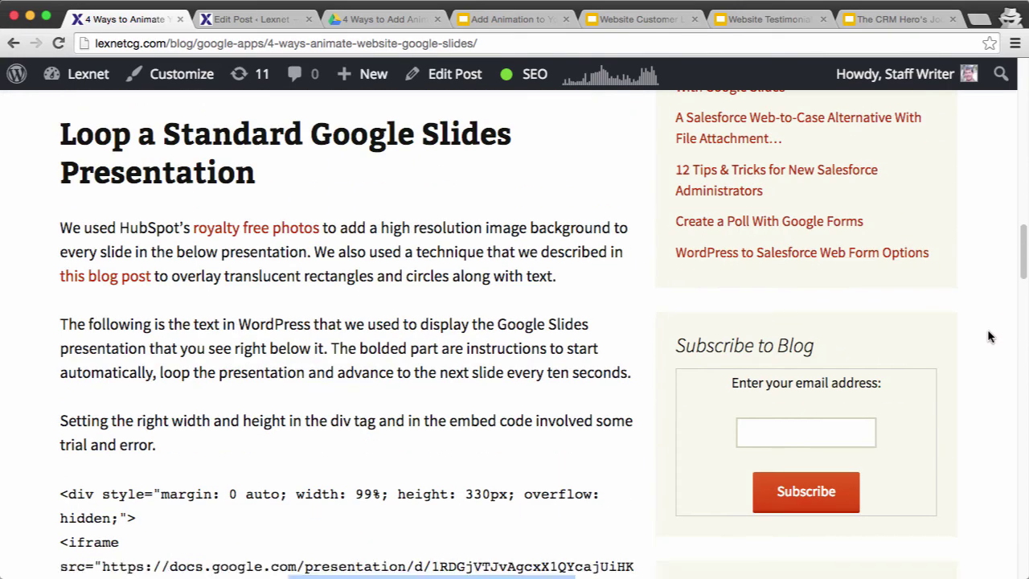
scroll(909, 337, up, 9)
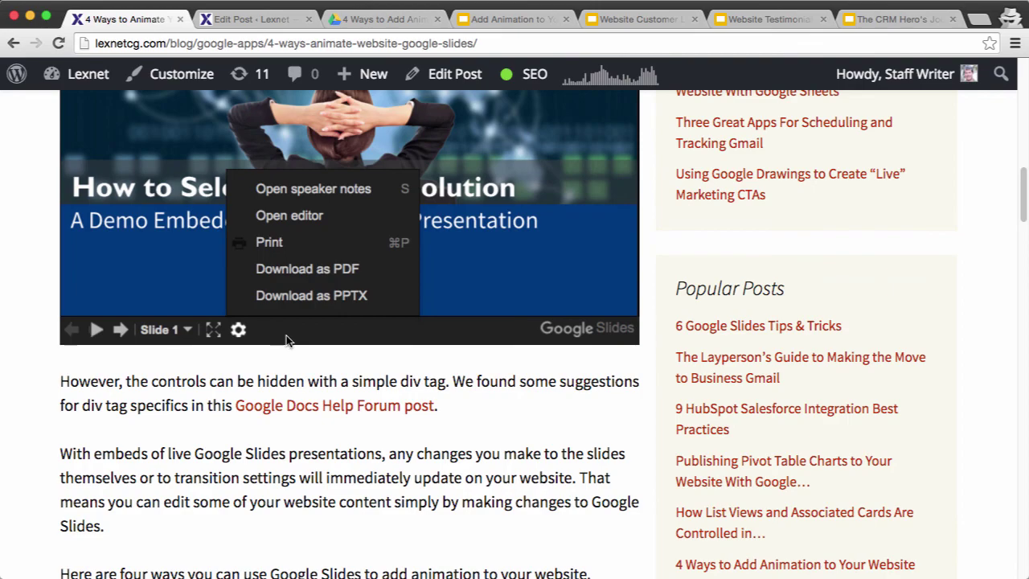